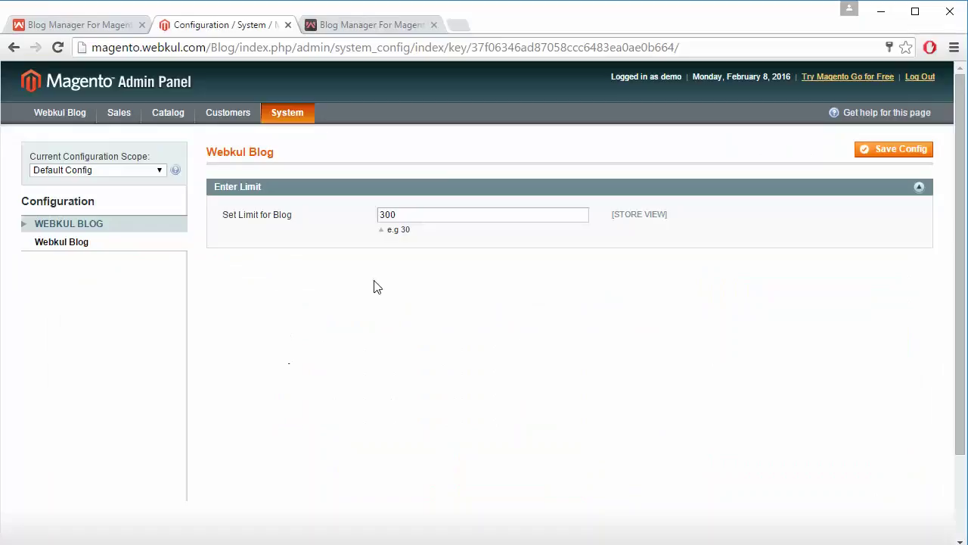
# Change the blog limit value in the blog configuration to 300
pyautogui.moveTo(278, 115)
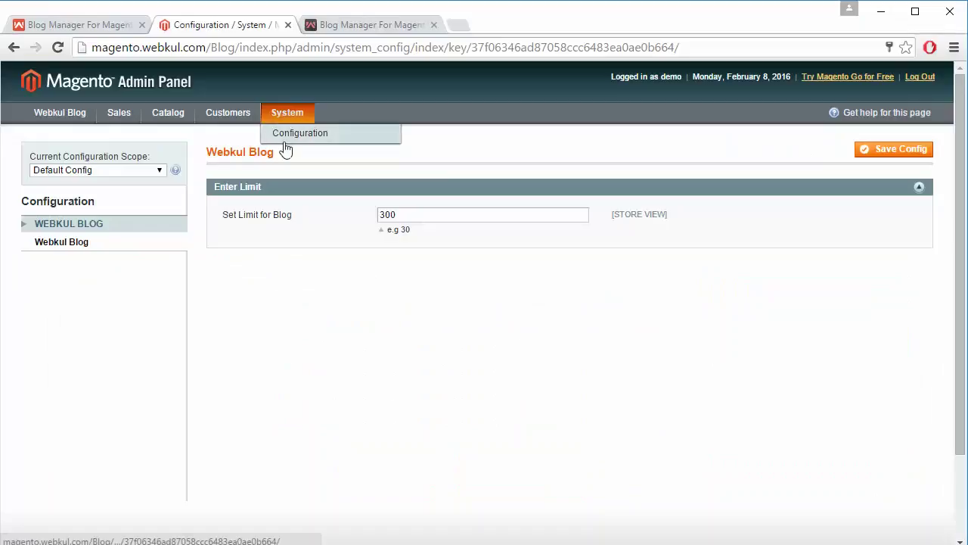
pyautogui.click(285, 139)
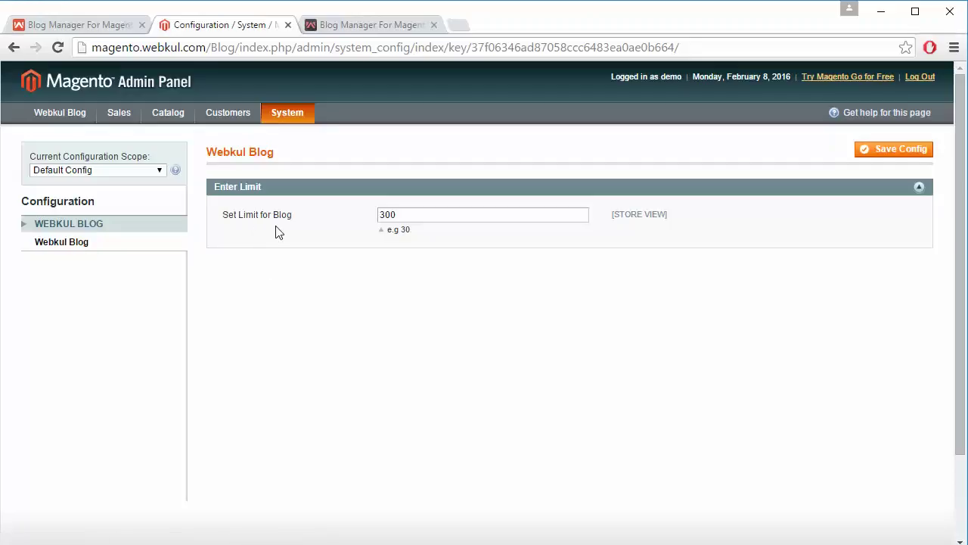
pyautogui.click(421, 216)
pyautogui.press('BackSpace')
pyautogui.press('BackSpace')
pyautogui.press('BackSpace')
pyautogui.write('500')
pyautogui.press('BackSpace')
pyautogui.press('BackSpace')
pyautogui.press('BackSpace')
pyautogui.write('300')
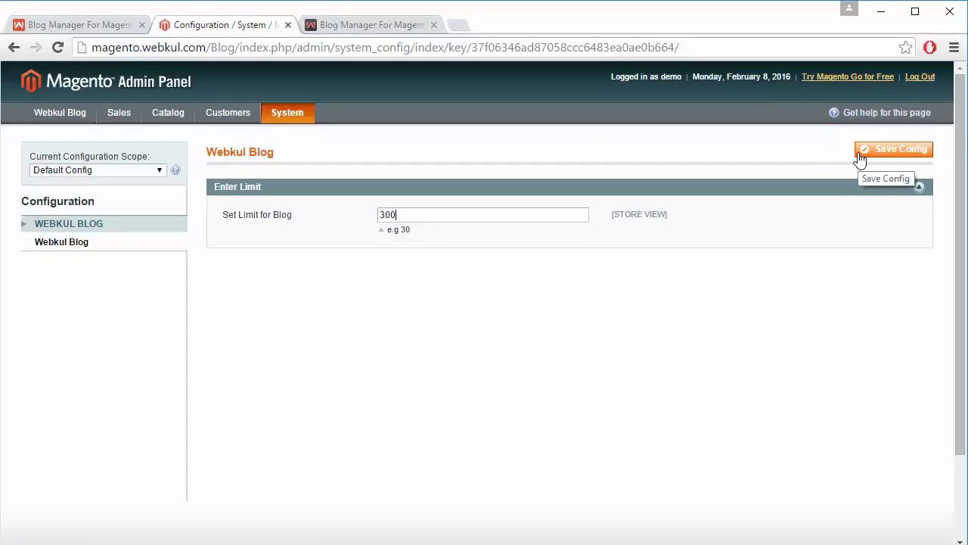
# In Manage Customer, tick the Not Permitted customer and review the Actions choices without applying any
pyautogui.moveTo(75, 117)
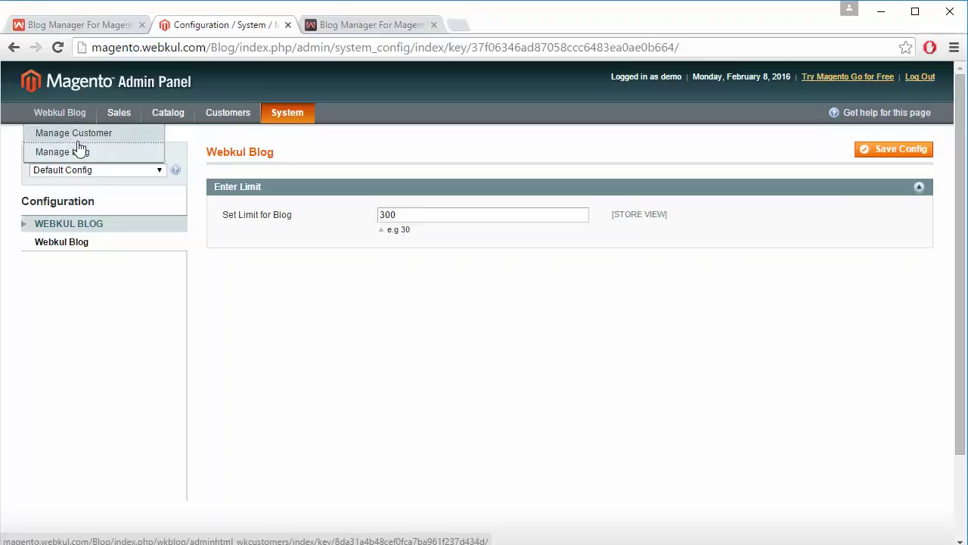
pyautogui.click(81, 142)
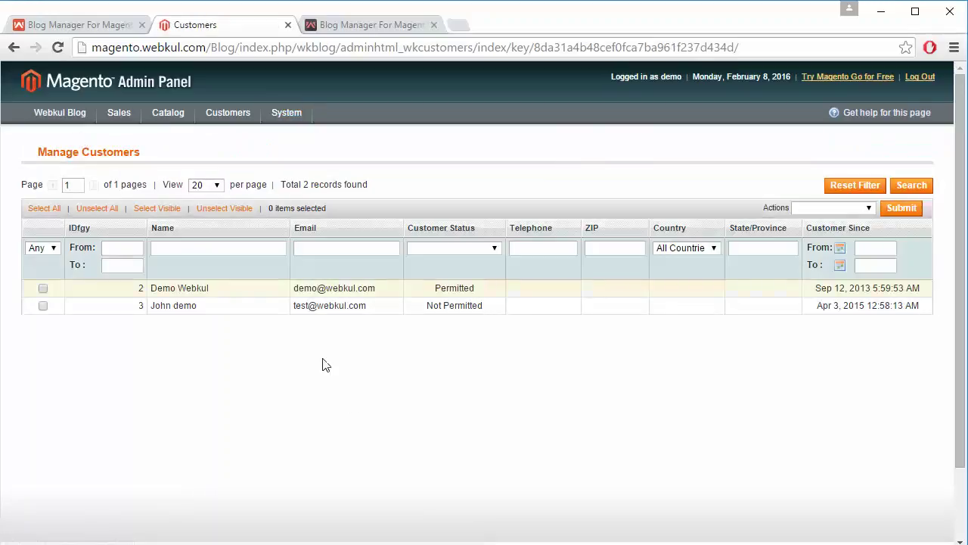
pyautogui.scroll(-2, 350, 402)
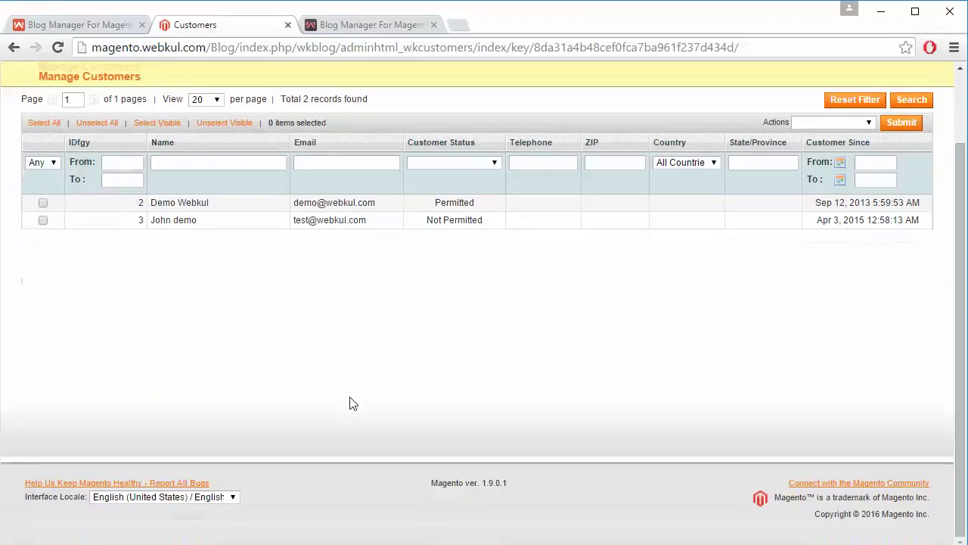
pyautogui.scroll(2, 351, 402)
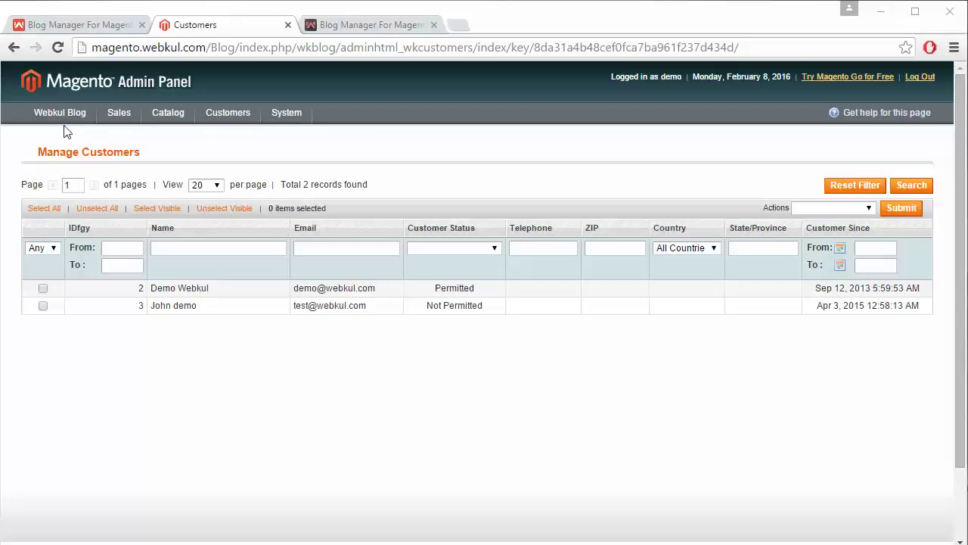
pyautogui.click(43, 306)
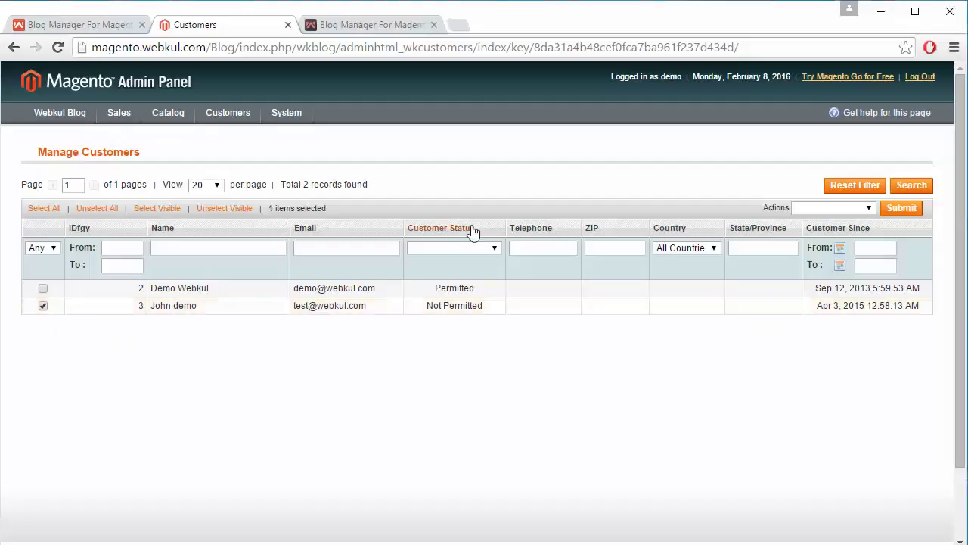
pyautogui.click(834, 208)
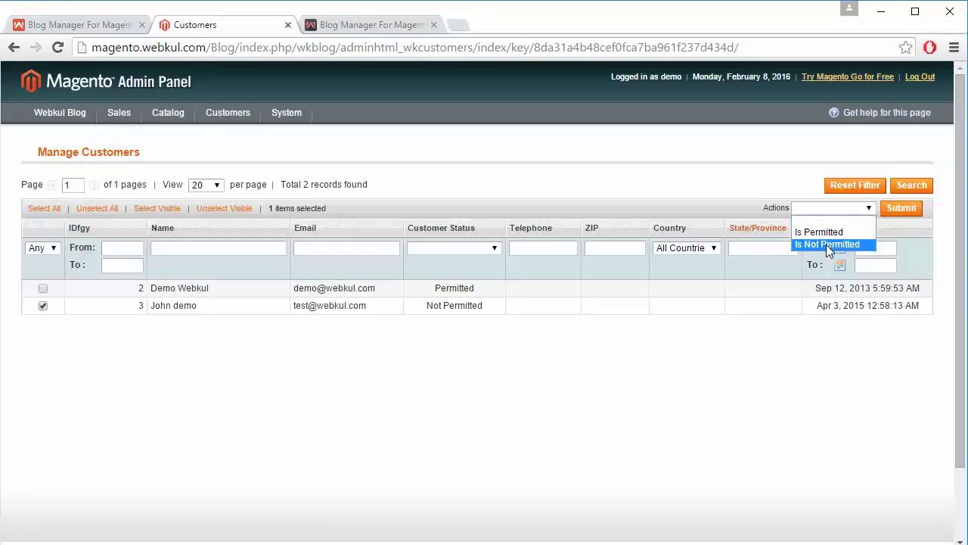
pyautogui.click(658, 185)
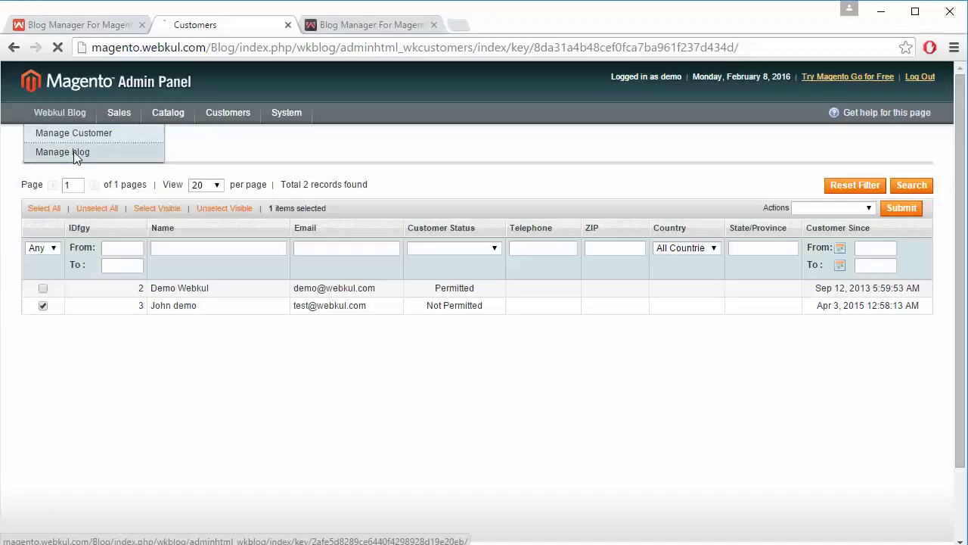
# Tick the hello comment on the Regarding to Error post and review its moderation actions unapplied
pyautogui.click(76, 155)
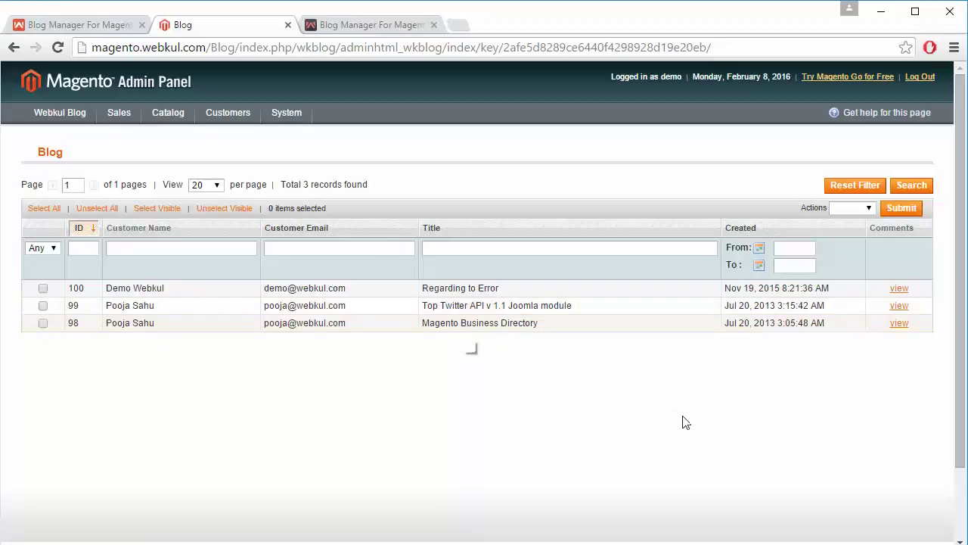
pyautogui.click(898, 293)
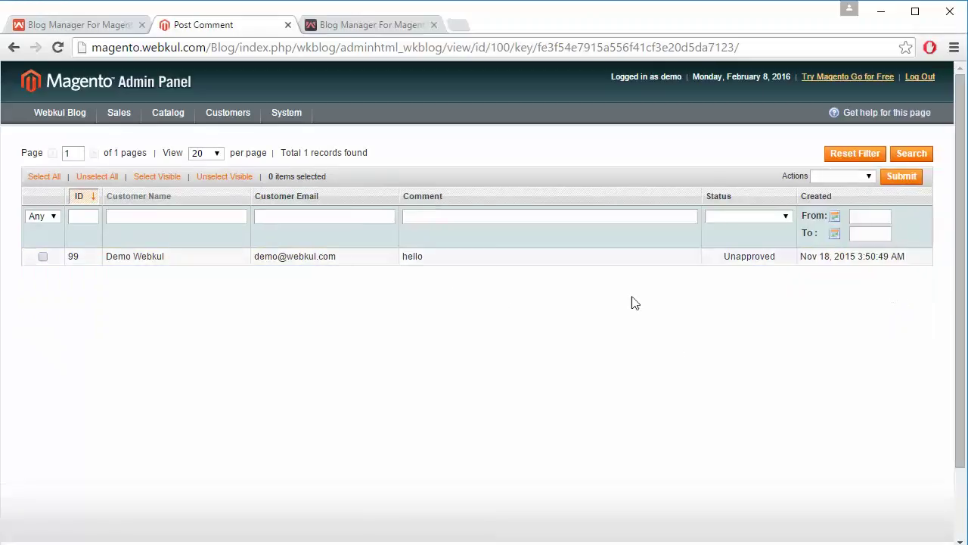
pyautogui.click(316, 261)
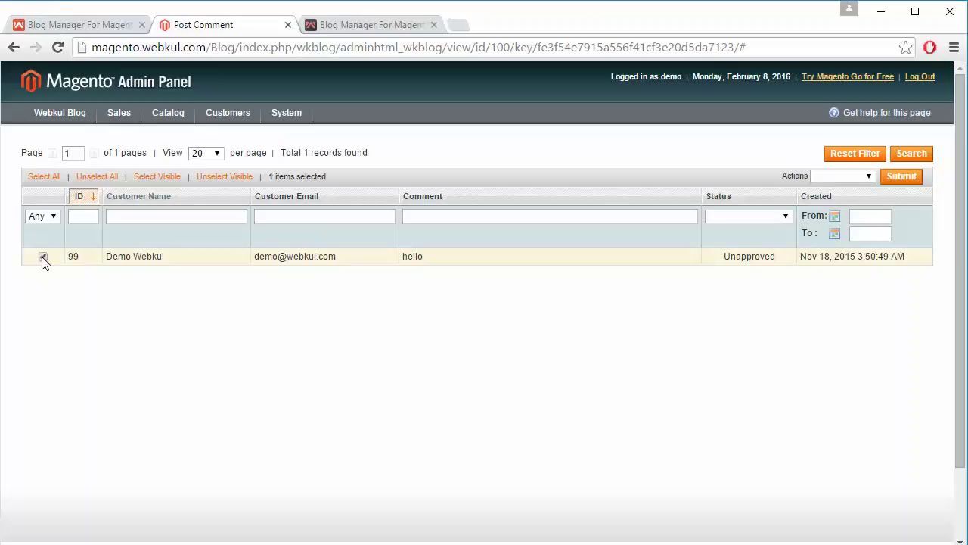
pyautogui.click(857, 176)
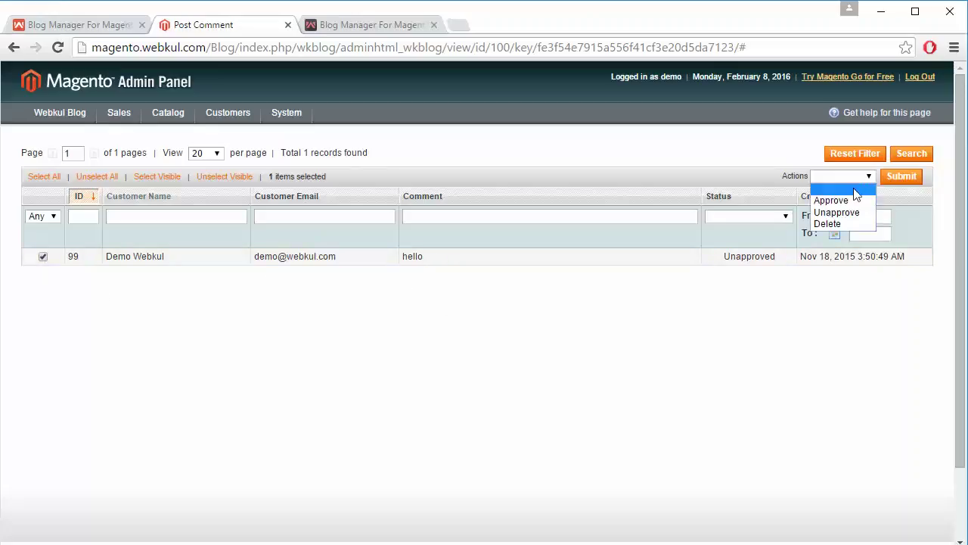
pyautogui.click(684, 377)
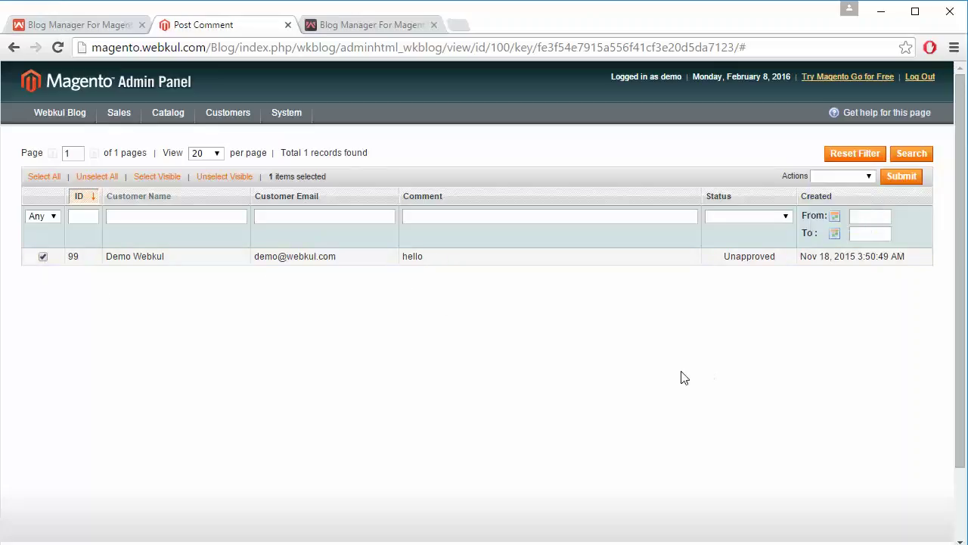
pyautogui.click(841, 176)
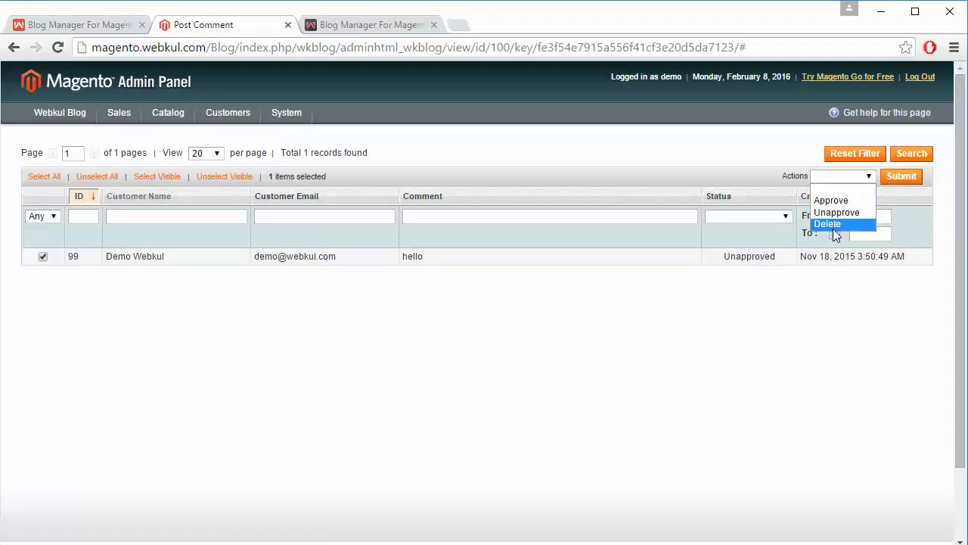
pyautogui.click(665, 375)
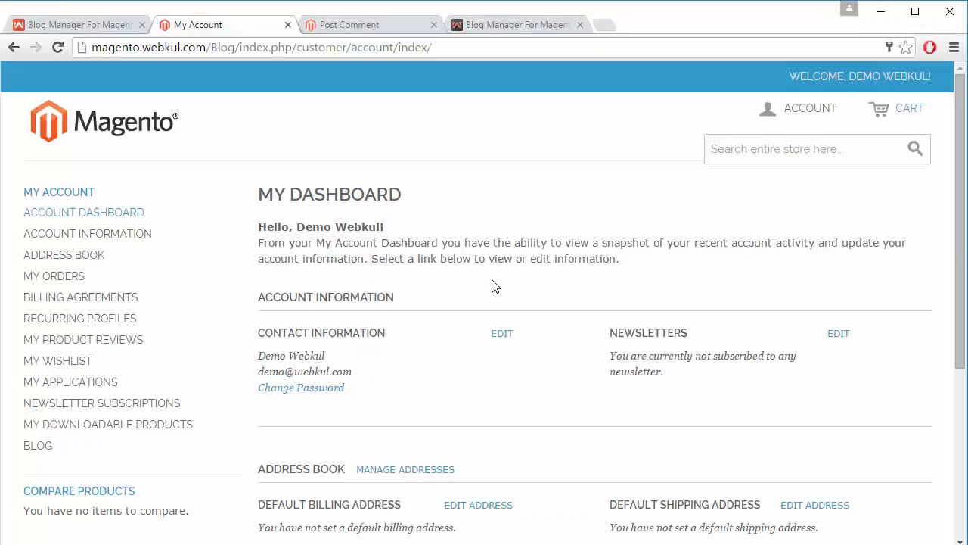
# Choose ADD NEW under BLOG in the My Account sidebar
pyautogui.scroll(-2, 333, 293)
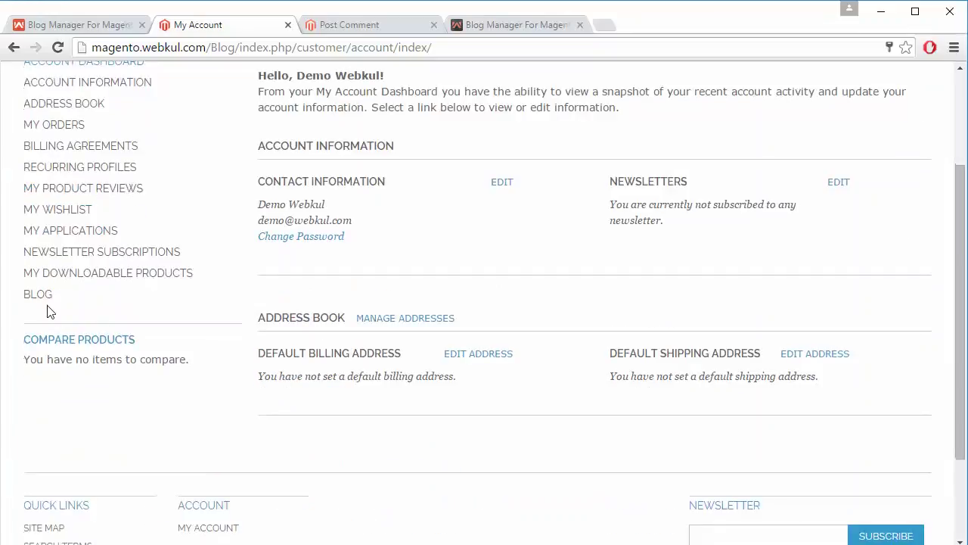
pyautogui.moveTo(35, 297)
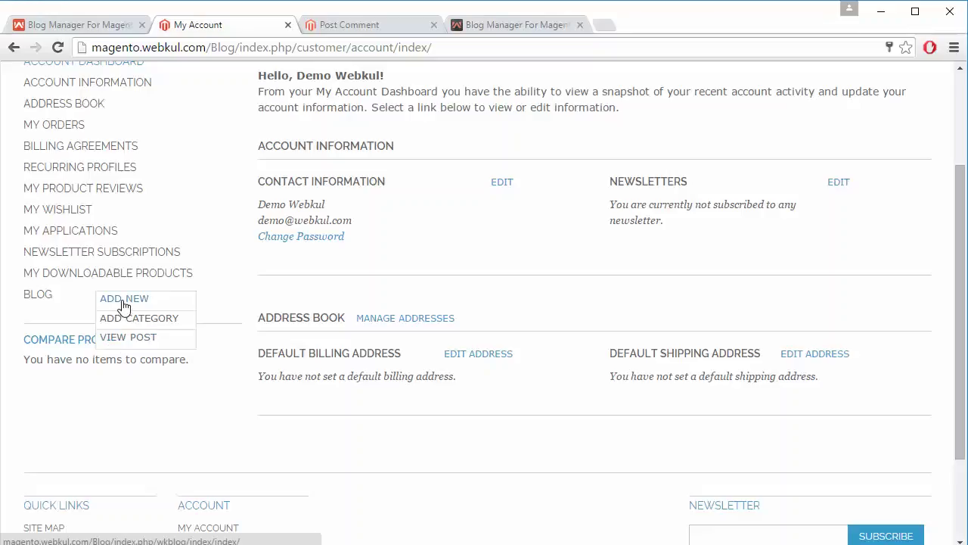
pyautogui.click(124, 299)
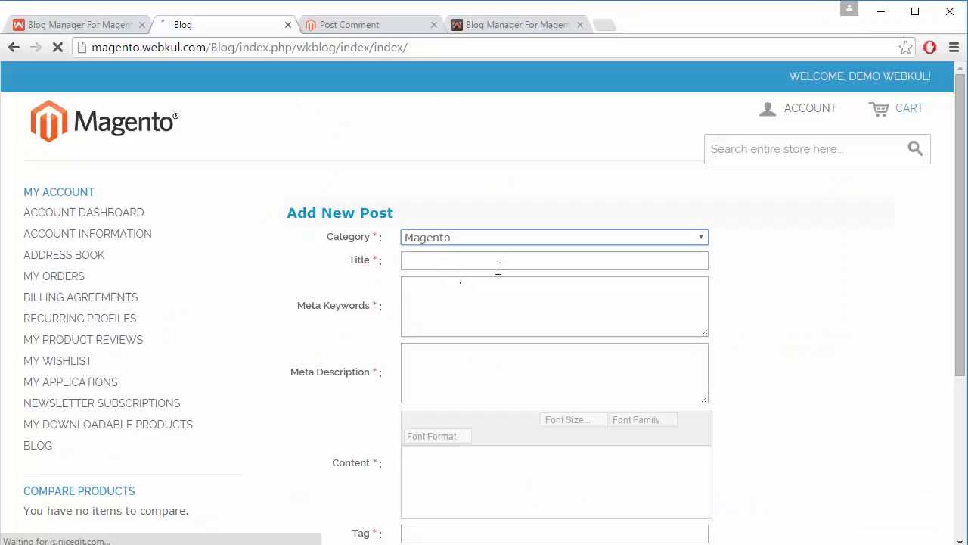
# Keep category Magento; enter title 'Demo Blog', meta keywords 'Demo', meta description 'Demo blog description'
pyautogui.click(532, 237)
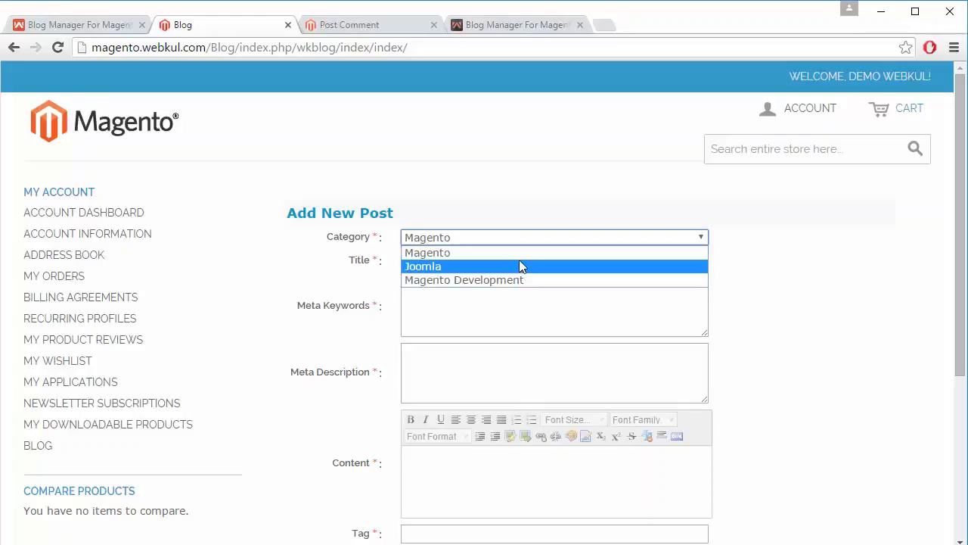
pyautogui.click(519, 252)
pyautogui.click(455, 268)
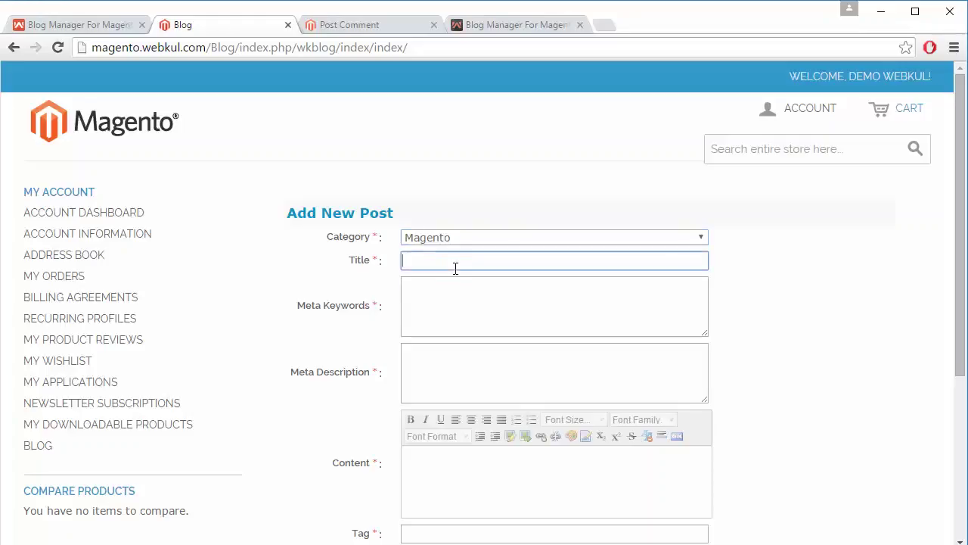
pyautogui.write('Demo Blog')
pyautogui.click(423, 316)
pyautogui.write('Demo')
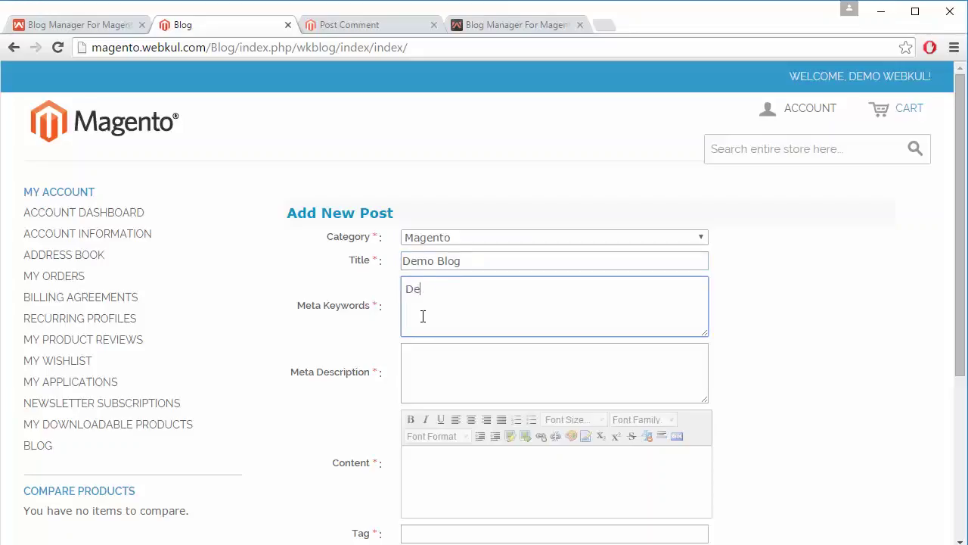
pyautogui.click(431, 355)
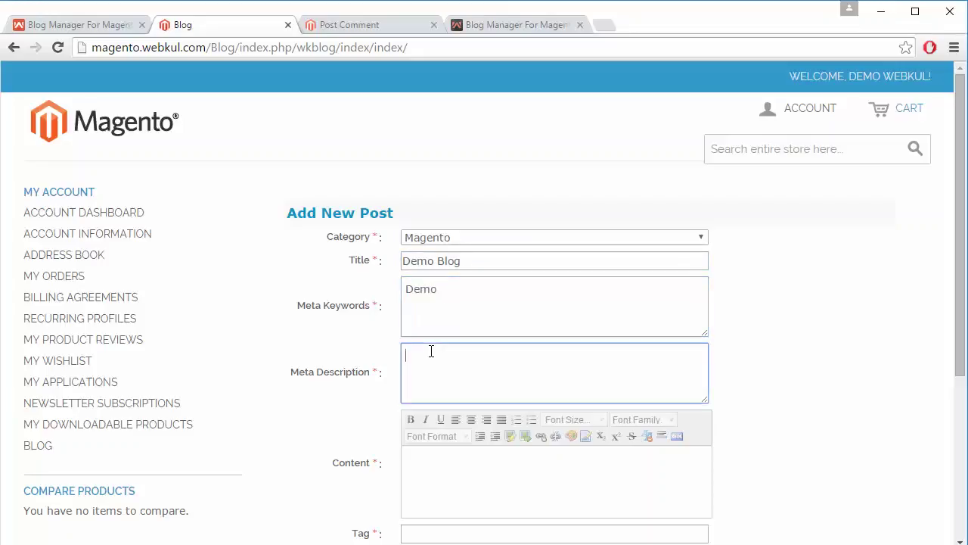
pyautogui.write('Demo blog description')
# Write the post content 'Demo demo content of the blog'
pyautogui.scroll(-3, 431, 351)
pyautogui.click(427, 237)
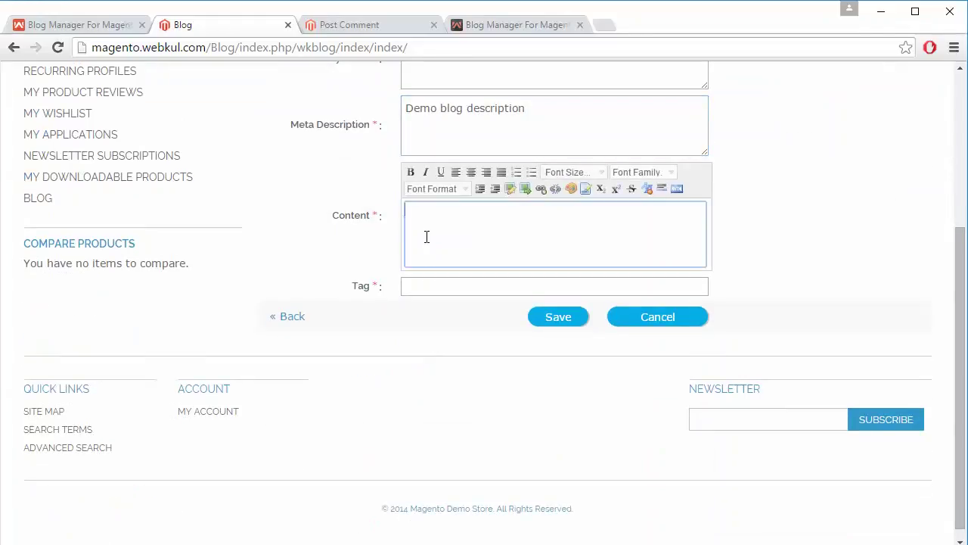
pyautogui.write('Demo d')
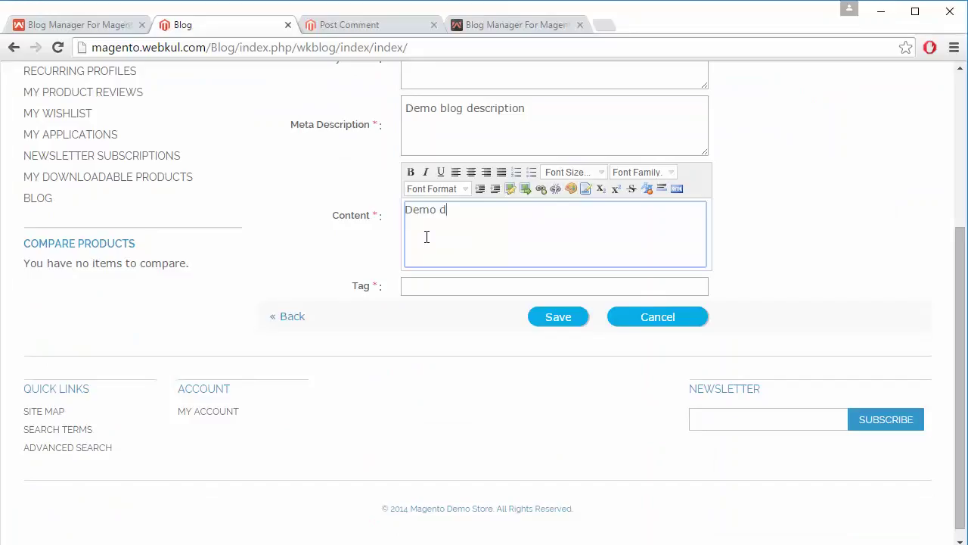
pyautogui.write('emo content of the blog.')
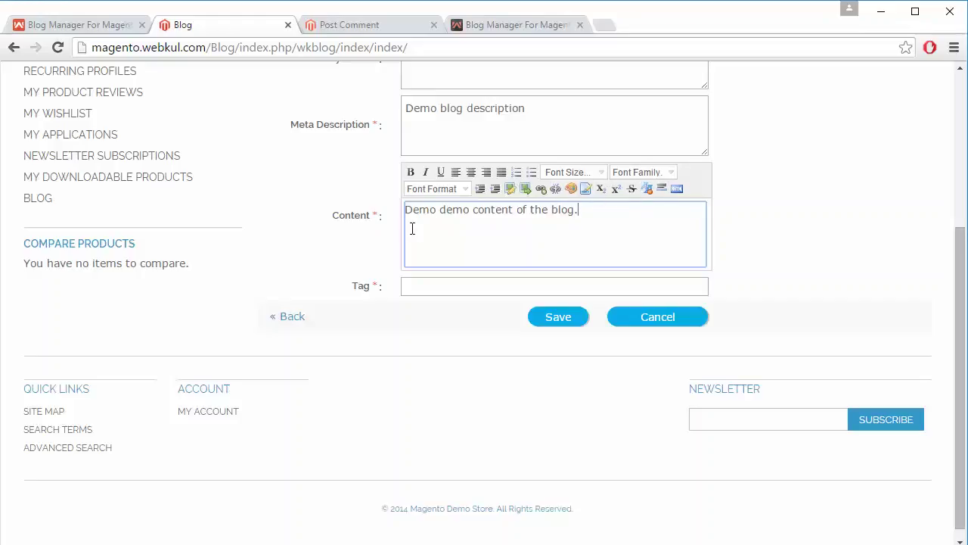
pyautogui.click(802, 298)
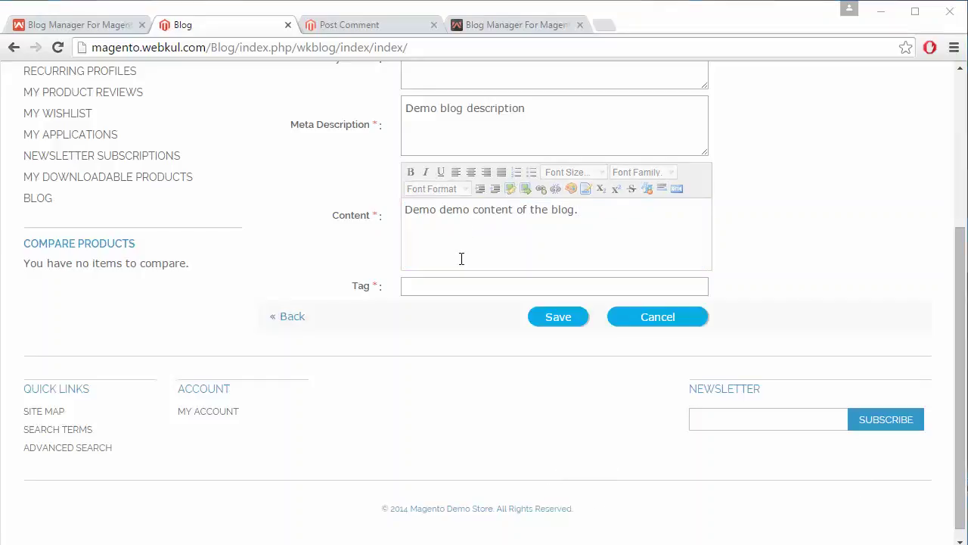
# Tag the post 'magento' and submit it
pyautogui.click(430, 286)
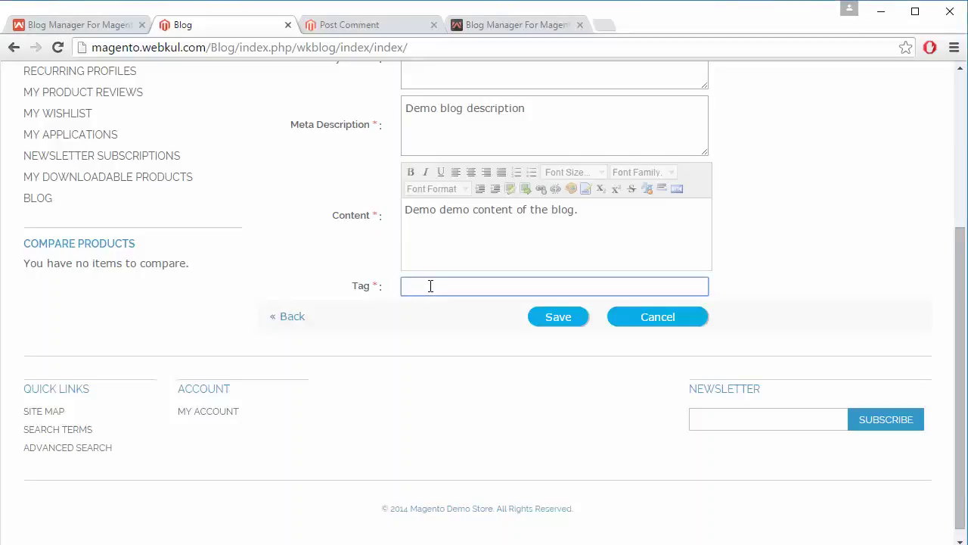
pyautogui.write('Ma')
pyautogui.press('BackSpace')
pyautogui.press('BackSpace')
pyautogui.write('magent')
pyautogui.press('Return')
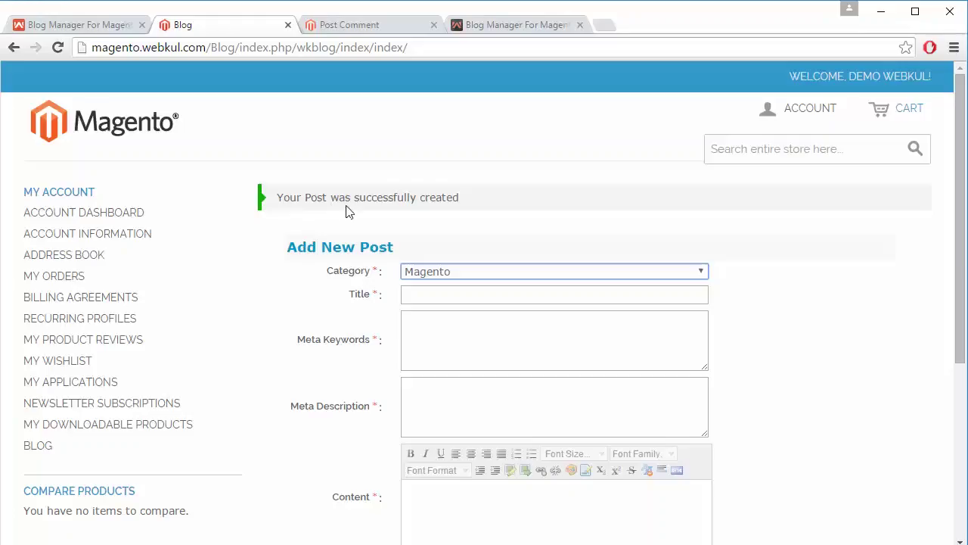
# Scroll the Add New Post page down and back up
pyautogui.scroll(-4, 825, 304)
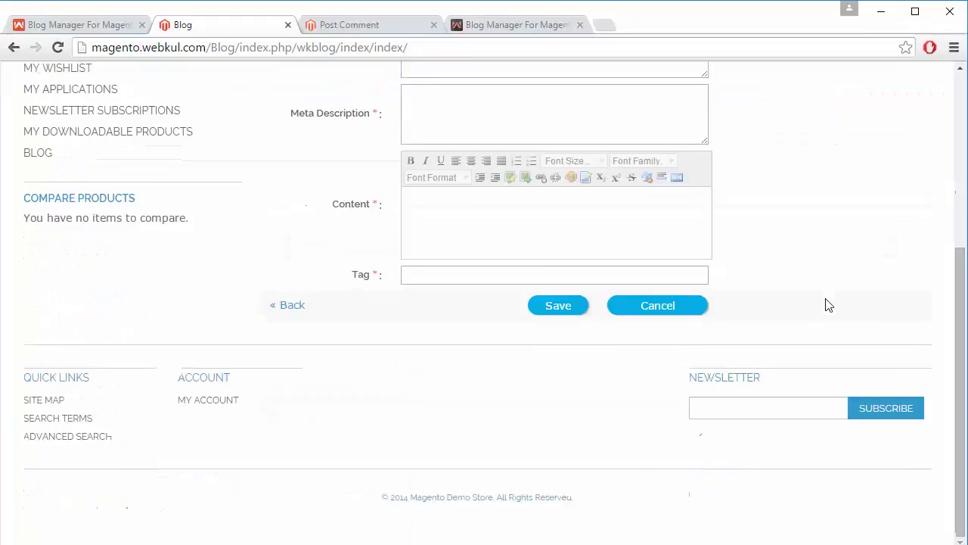
pyautogui.scroll(4, 826, 305)
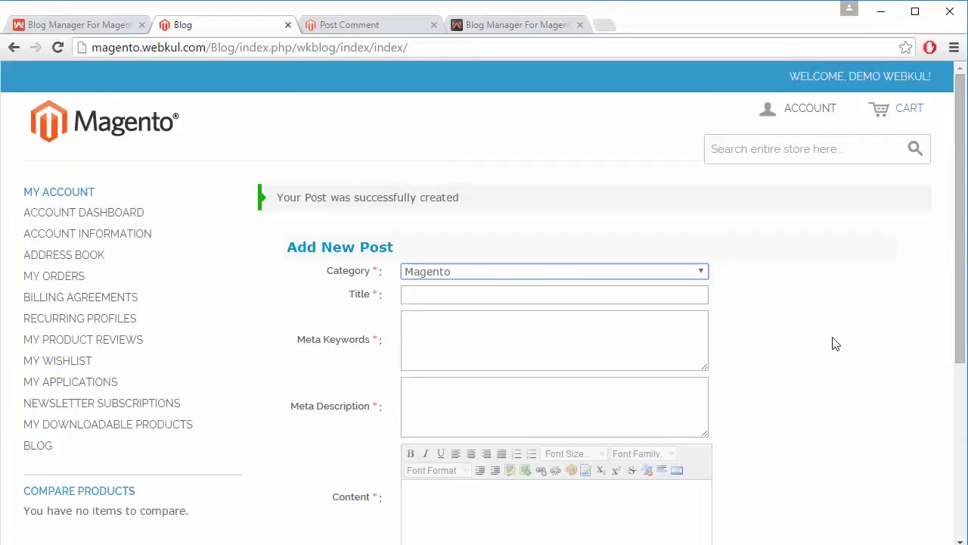
# Add and save a new blog category named Magento2 via Add Category
pyautogui.moveTo(38, 447)
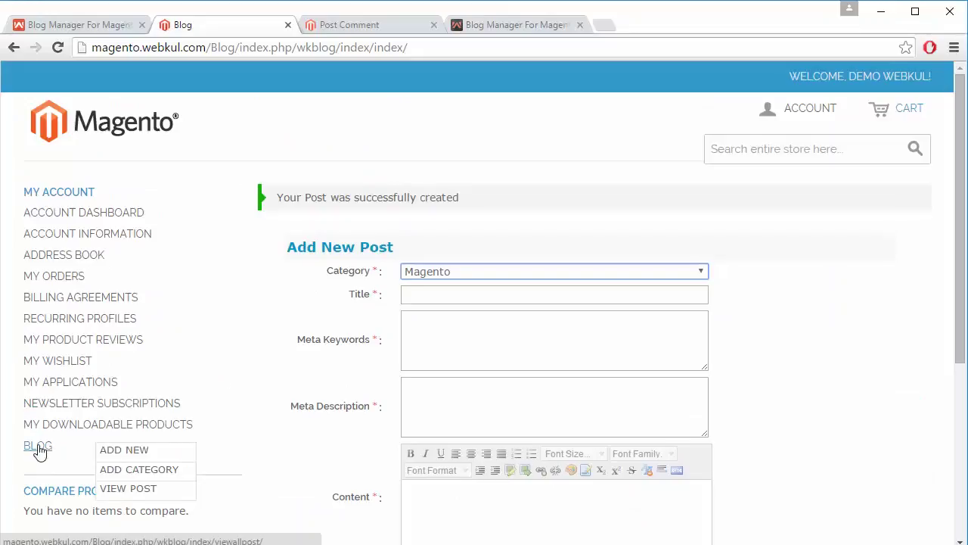
pyautogui.click(121, 475)
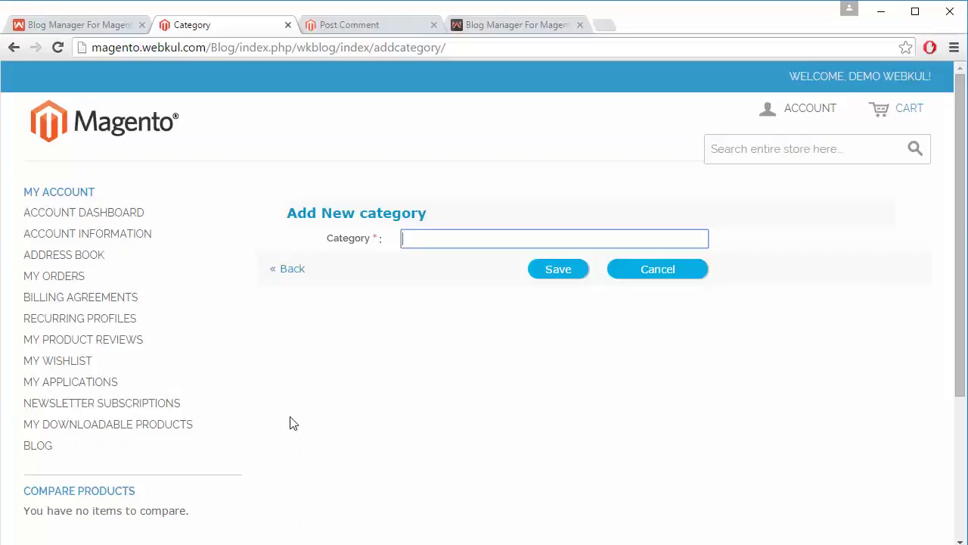
pyautogui.write('Magento2')
pyautogui.click(568, 271)
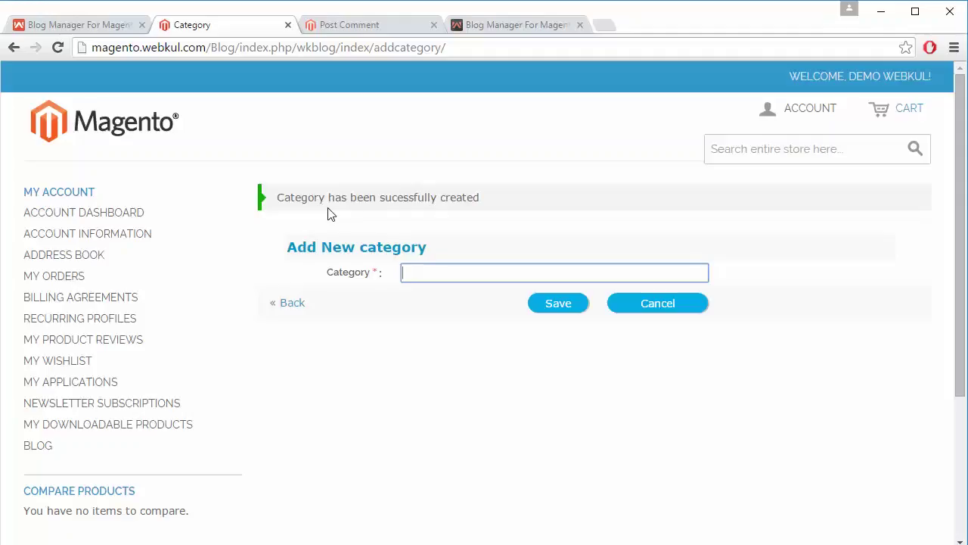
pyautogui.moveTo(60, 449)
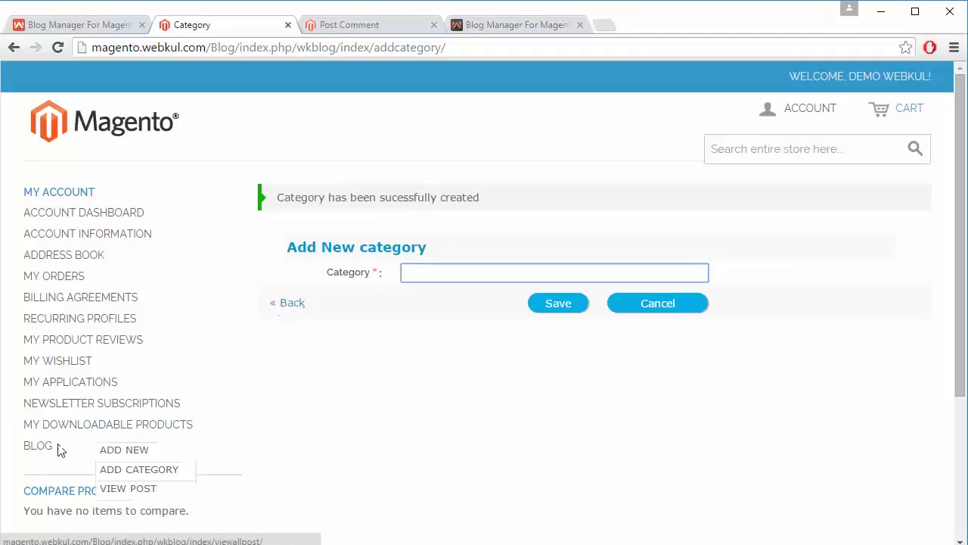
# Open VIEW POST and scroll through the All Post list of Demo Blog and Regarding to Error
pyautogui.click(132, 490)
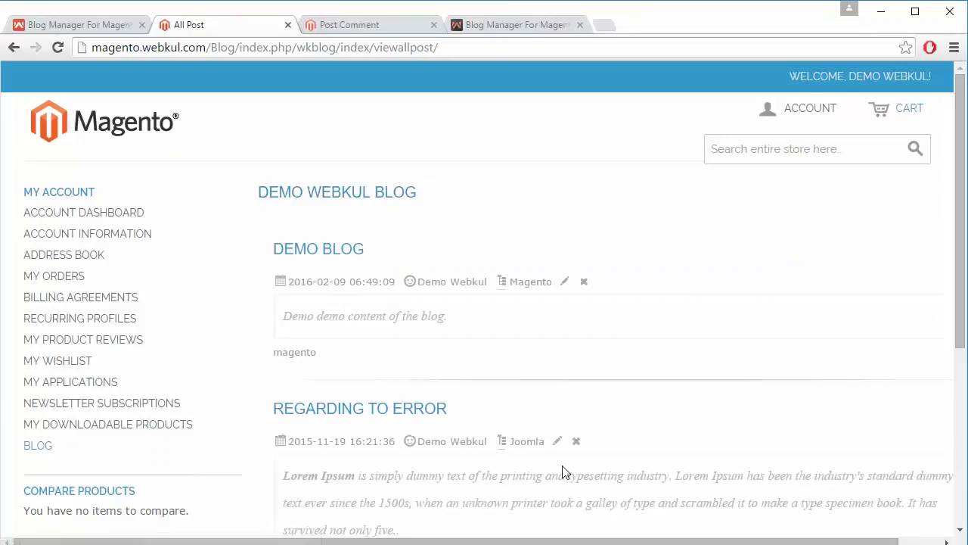
pyautogui.scroll(-2, 639, 368)
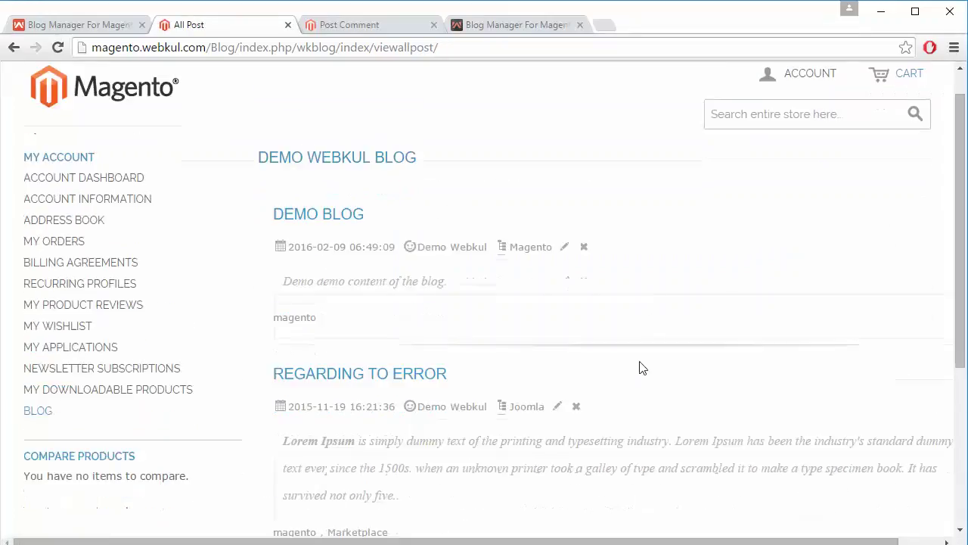
pyautogui.scroll(2, 640, 367)
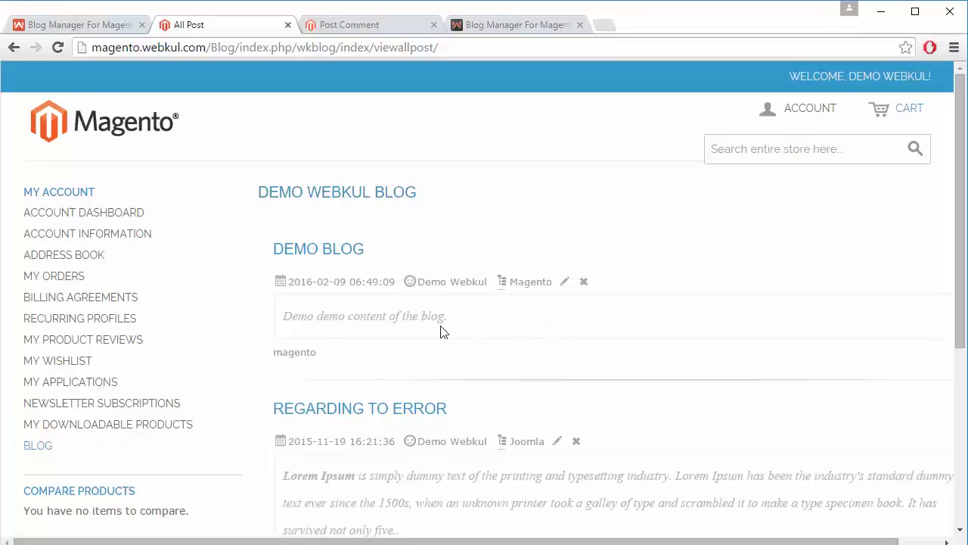
pyautogui.scroll(-2, 632, 361)
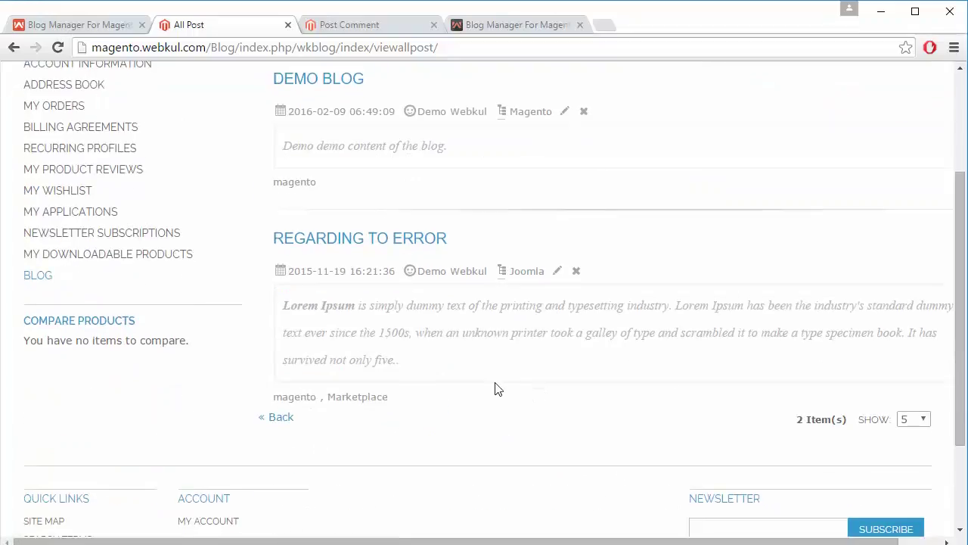
pyautogui.scroll(2, 494, 388)
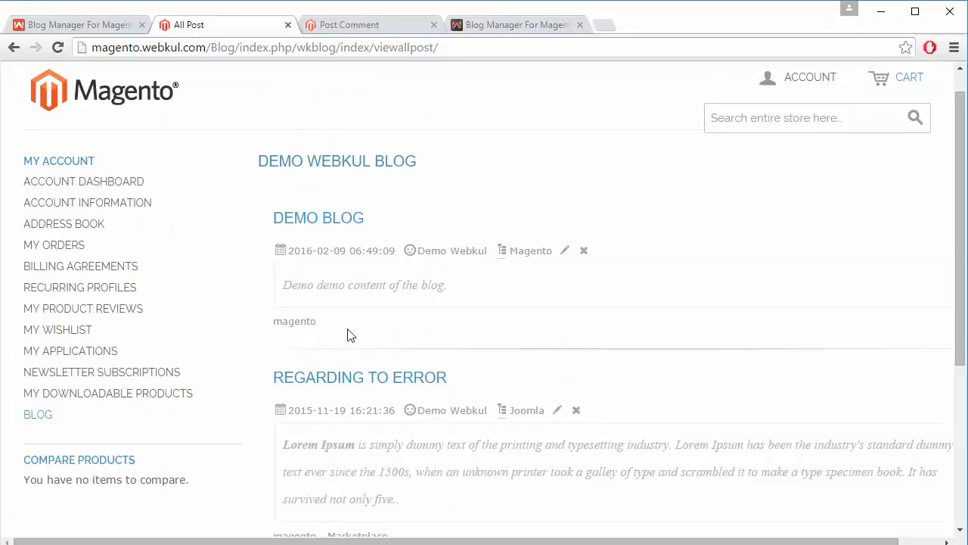
pyautogui.scroll(-1, 490, 360)
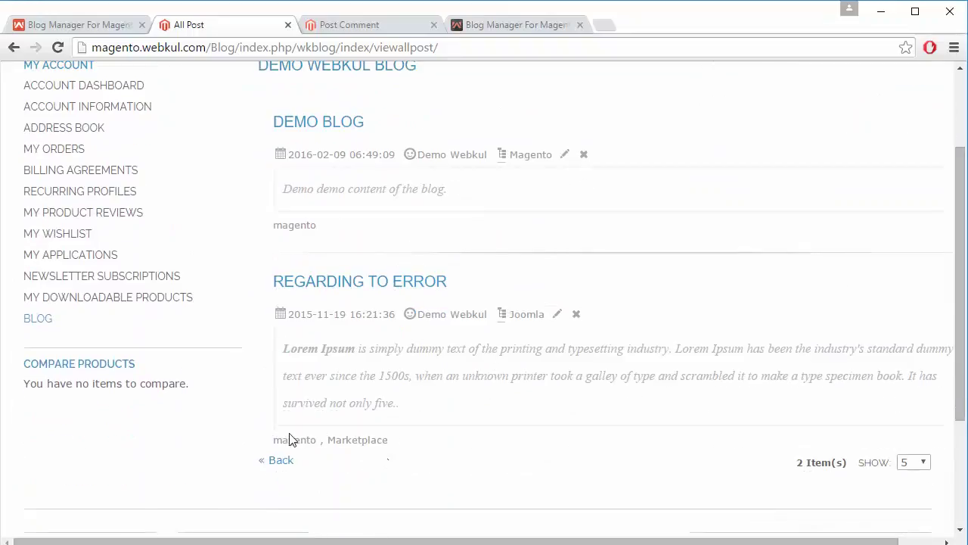
pyautogui.scroll(2, 505, 452)
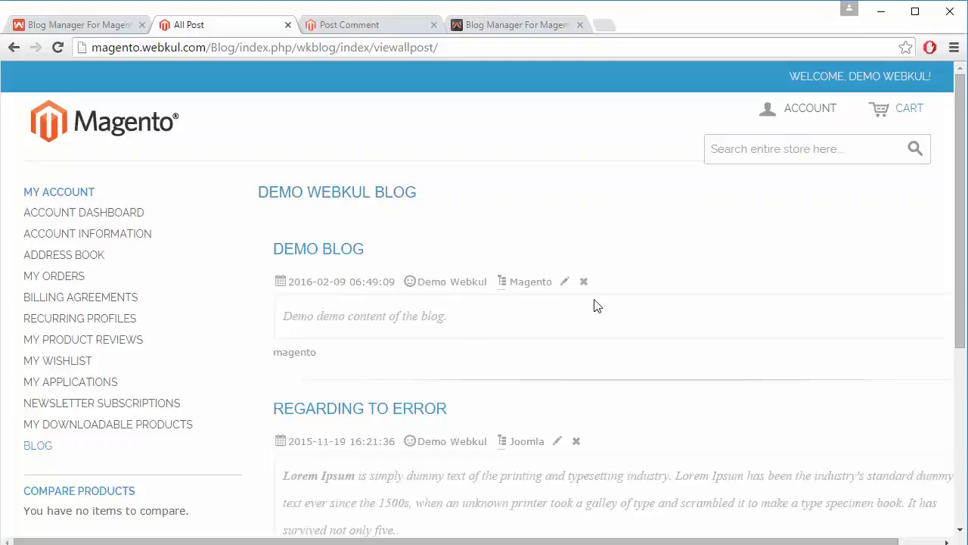
# Delete the Demo Blog post and confirm the deletion
pyautogui.click(585, 282)
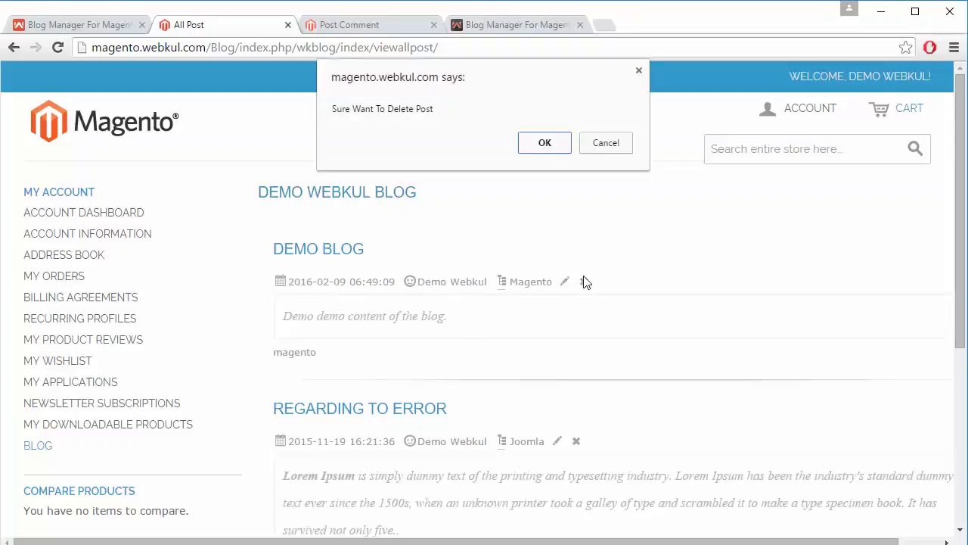
pyautogui.click(544, 144)
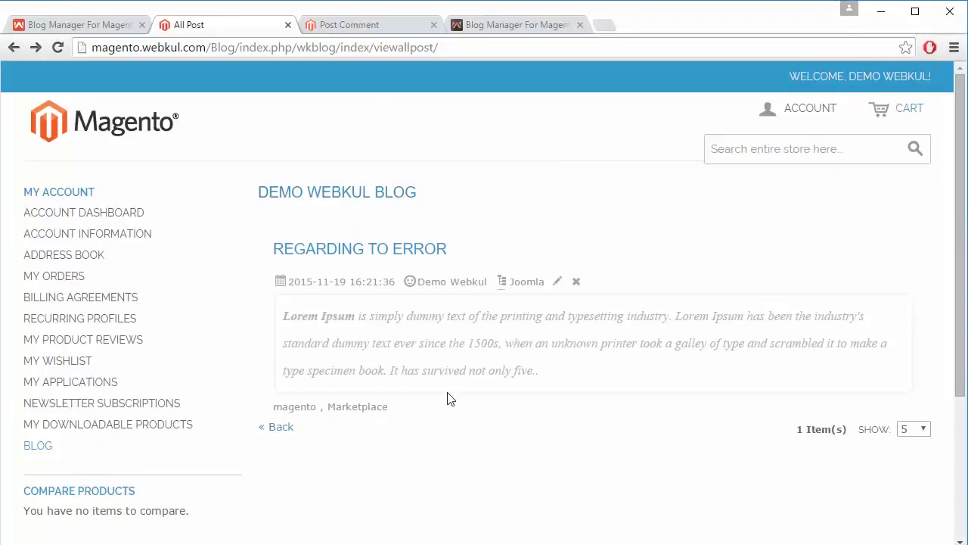
# Browse the public Blog listing from the ACCOUNT menu, then switch to the Blog Manager For Magento tab
pyautogui.click(808, 117)
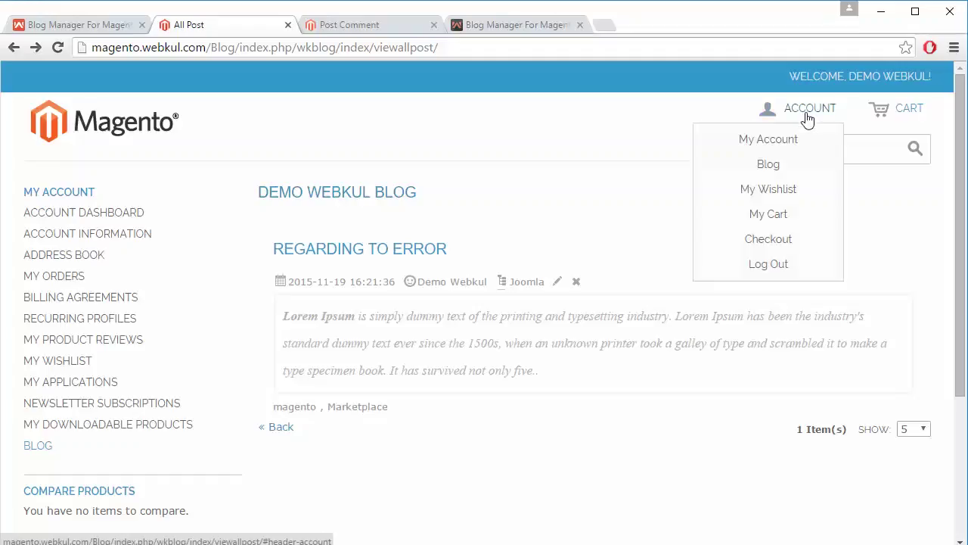
pyautogui.click(779, 169)
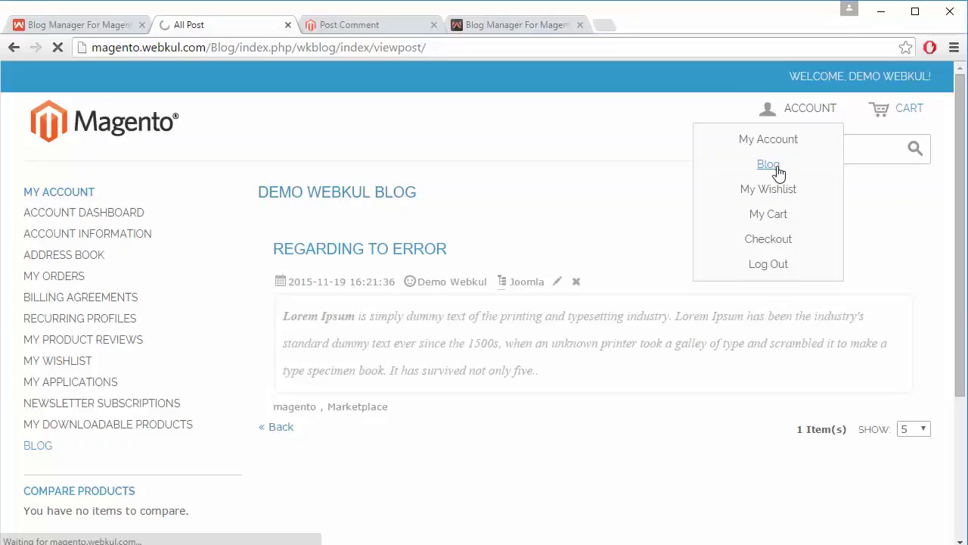
pyautogui.scroll(-7, 360, 239)
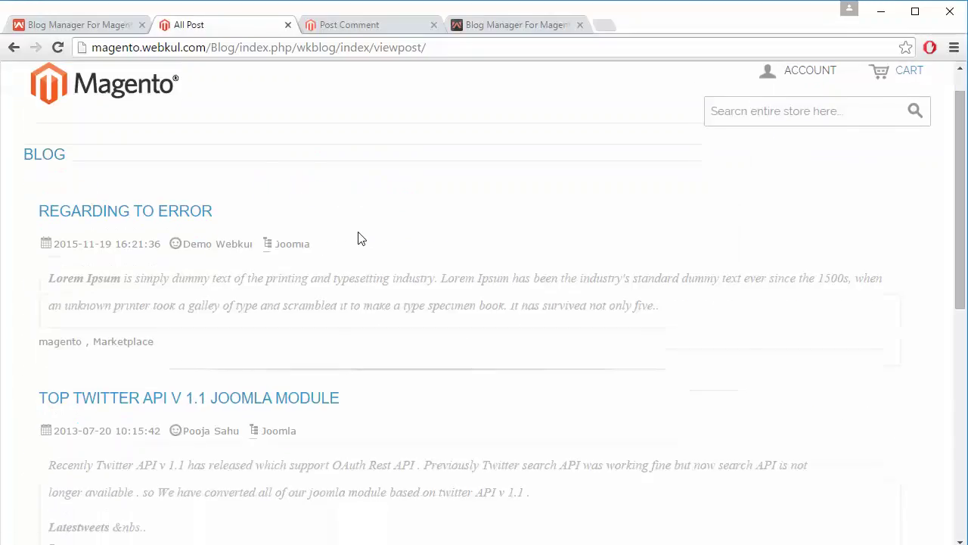
pyautogui.scroll(7, 360, 239)
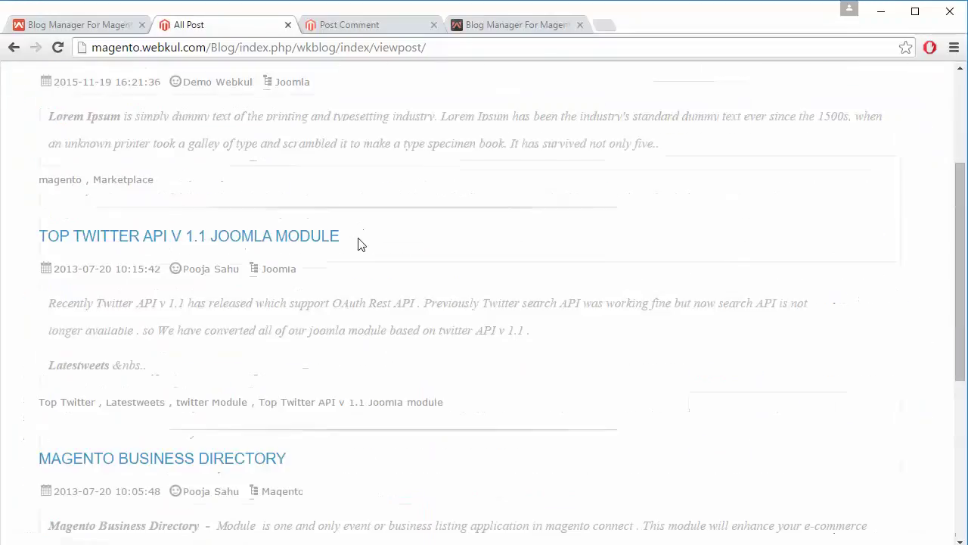
pyautogui.scroll(-7, 360, 246)
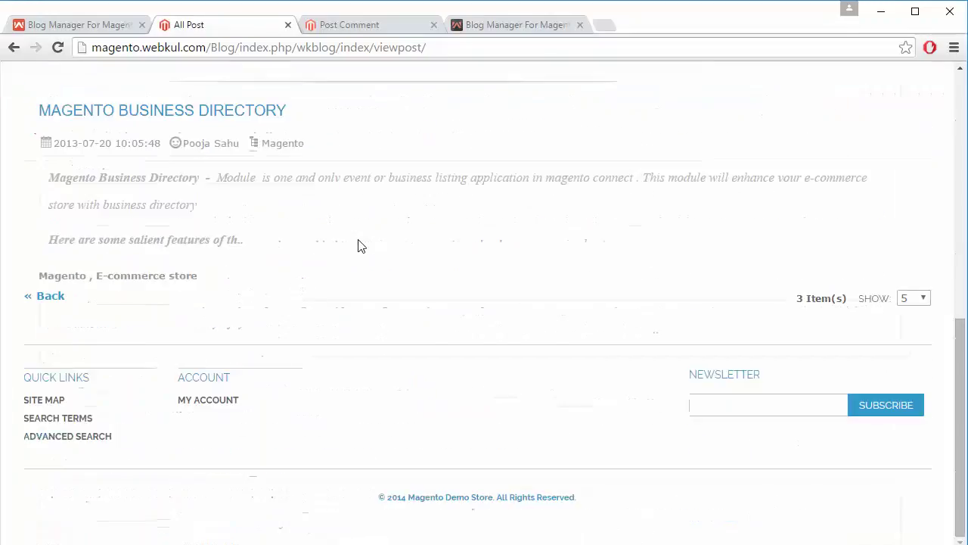
pyautogui.scroll(7, 360, 247)
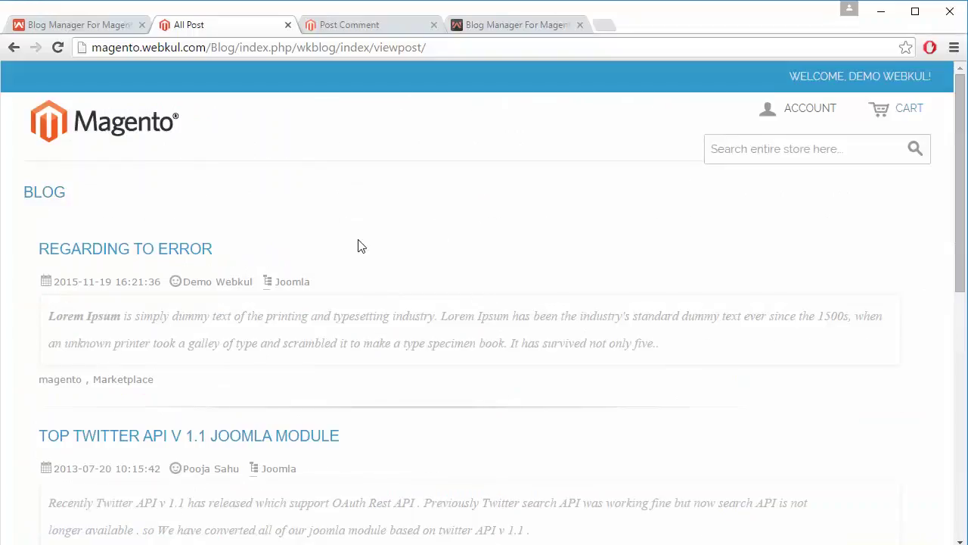
pyautogui.click(65, 22)
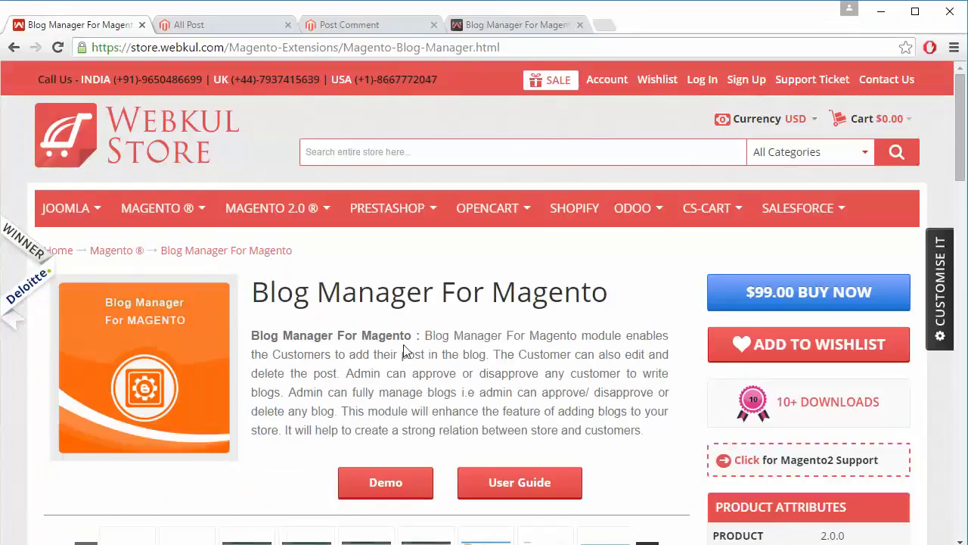